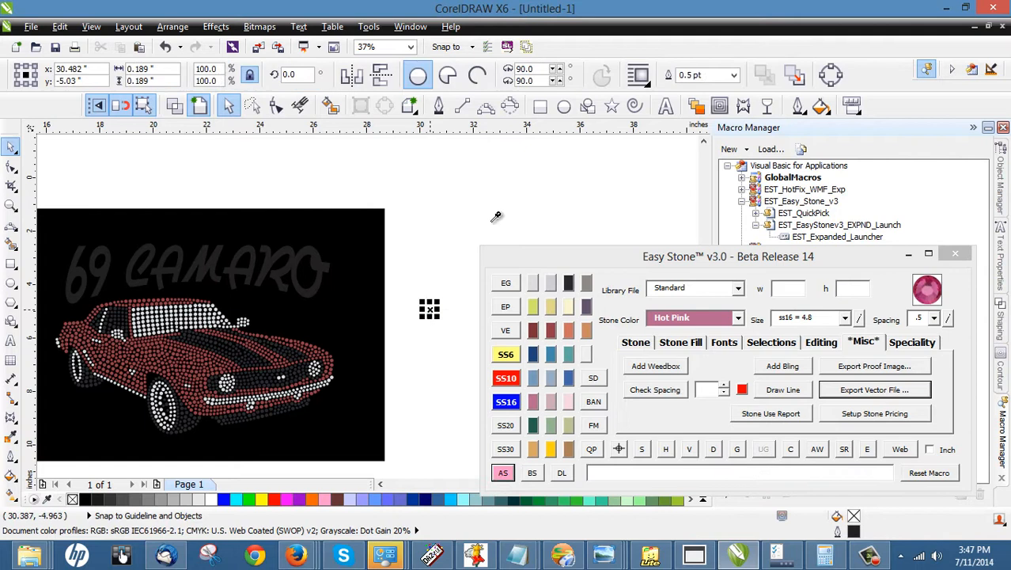
Drop a second Hot Pink ss16 stone above the first and fill the straight line between both with stones.
{"action": "left_click", "coordinate": [503, 211]}
{"action": "left_click_drag", "start_coordinate": [535, 193], "coordinate": [414, 343]}
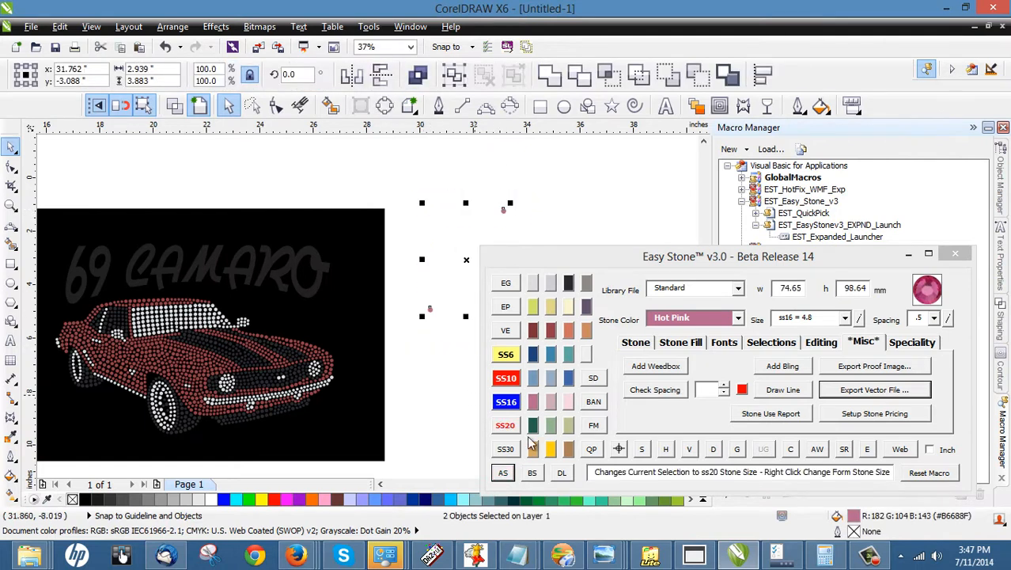
{"action": "left_click", "coordinate": [506, 474]}
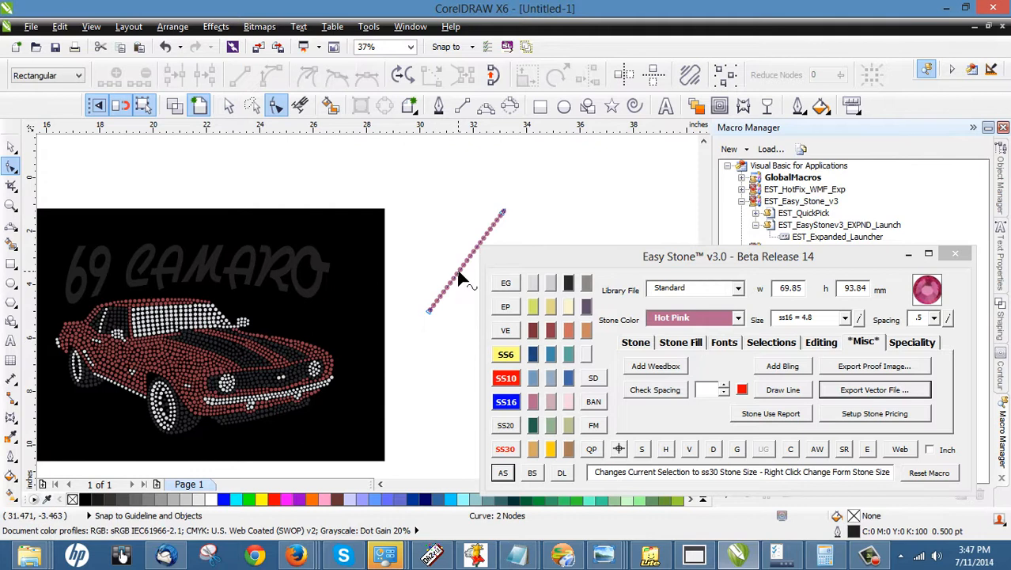
Bend the straight stone line into a curve arching toward the car artwork, then deselect it.
{"action": "left_click_drag", "start_coordinate": [458, 273], "coordinate": [406, 288]}
{"action": "key", "text": "space"}
{"action": "left_click", "coordinate": [425, 342]}
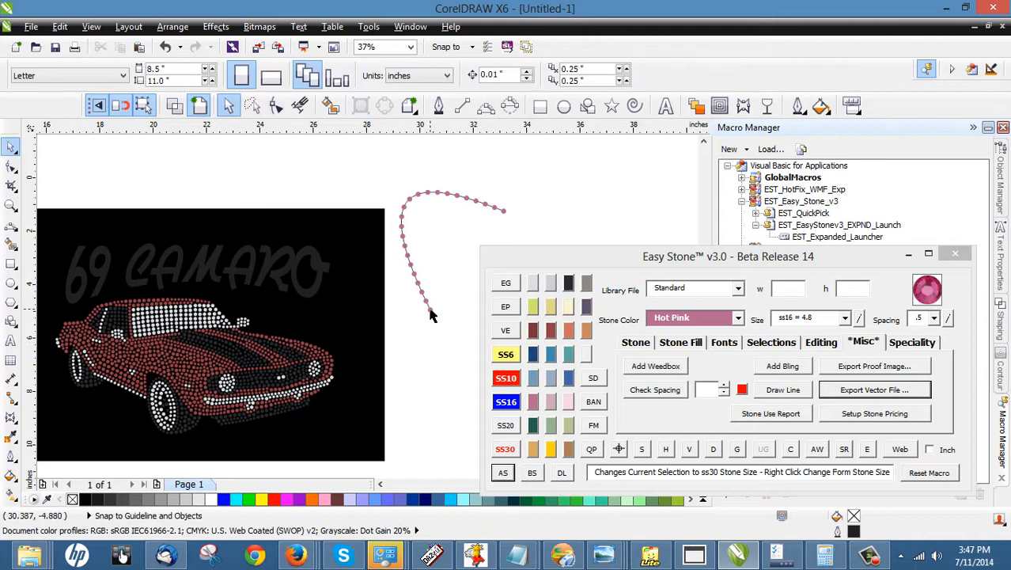
Increase the curved stone blend to 30 steps along its path, then deselect it.
{"action": "left_click", "coordinate": [413, 271]}
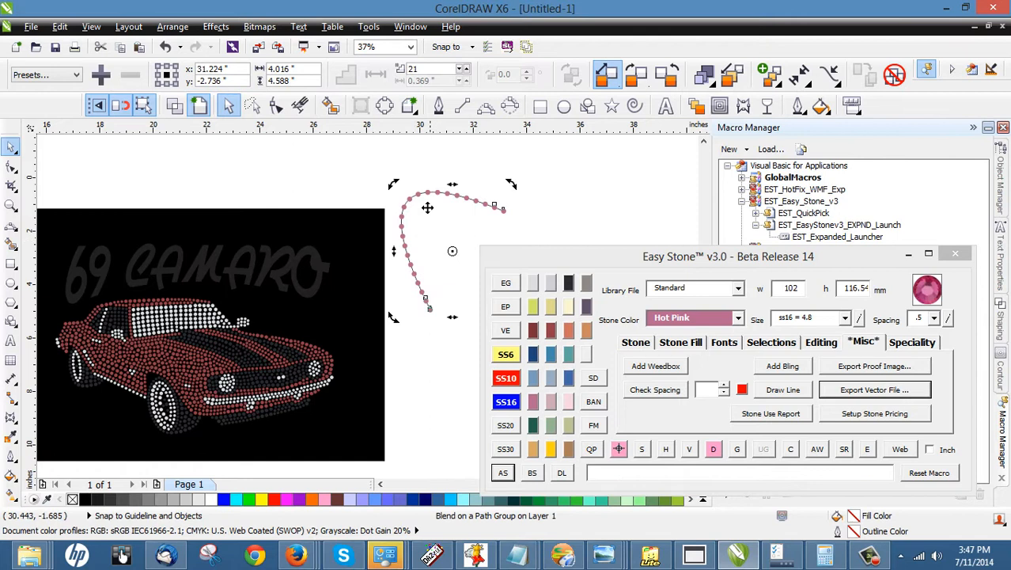
{"action": "left_click", "coordinate": [419, 204]}
{"action": "left_click", "coordinate": [409, 204]}
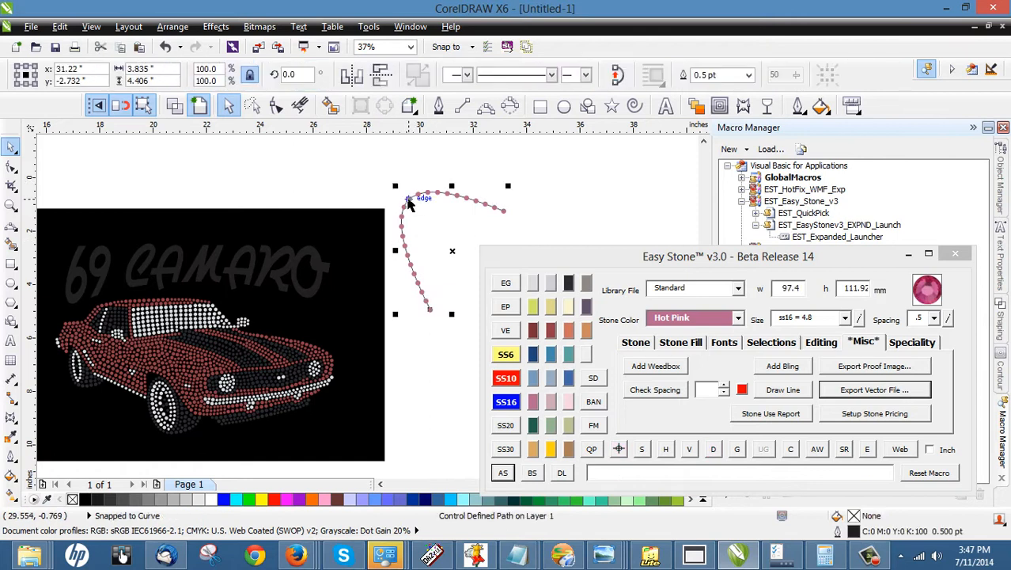
{"action": "left_click", "coordinate": [409, 169]}
{"action": "left_click", "coordinate": [412, 205]}
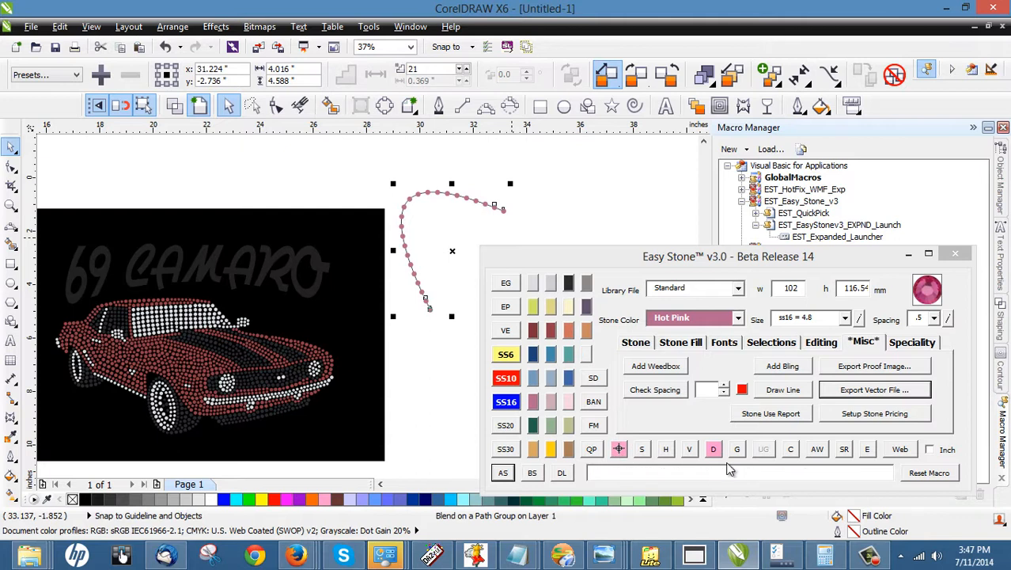
{"action": "left_click", "coordinate": [619, 451]}
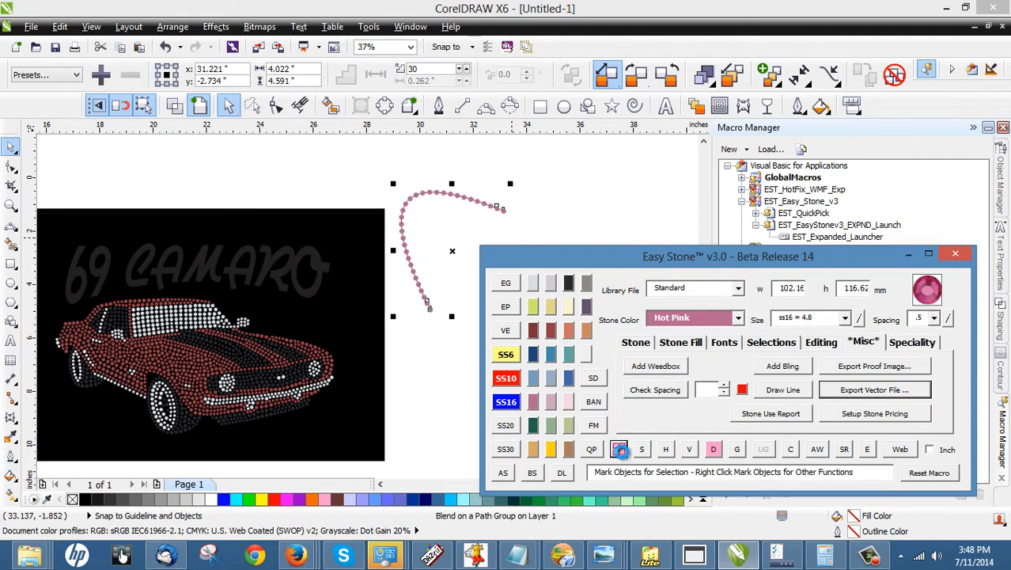
{"action": "left_click", "coordinate": [419, 355]}
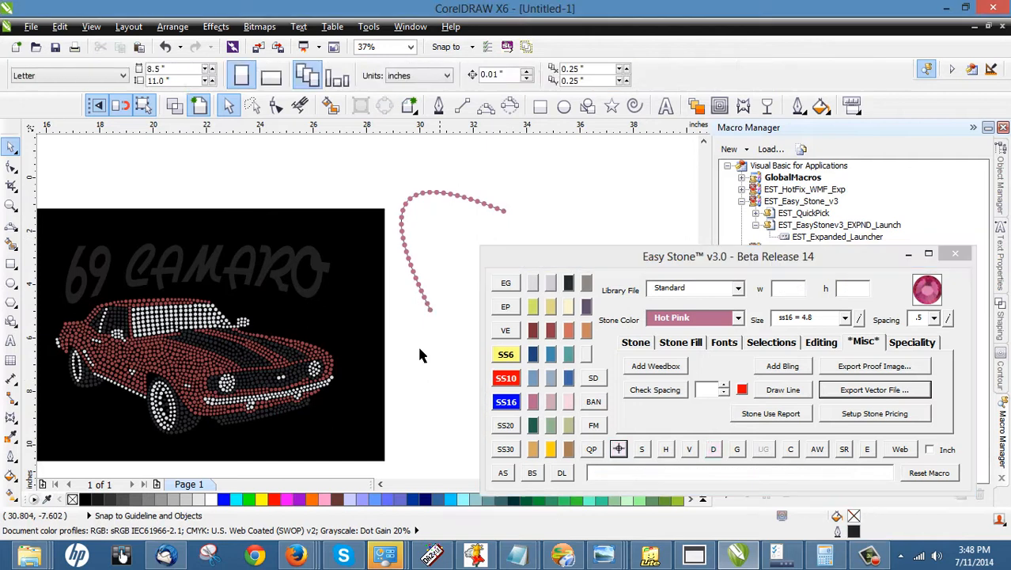
Strip the stones from the curve and refill its bare path with Hot Pink ss16 stones at .5 spacing.
{"action": "left_click", "coordinate": [425, 297]}
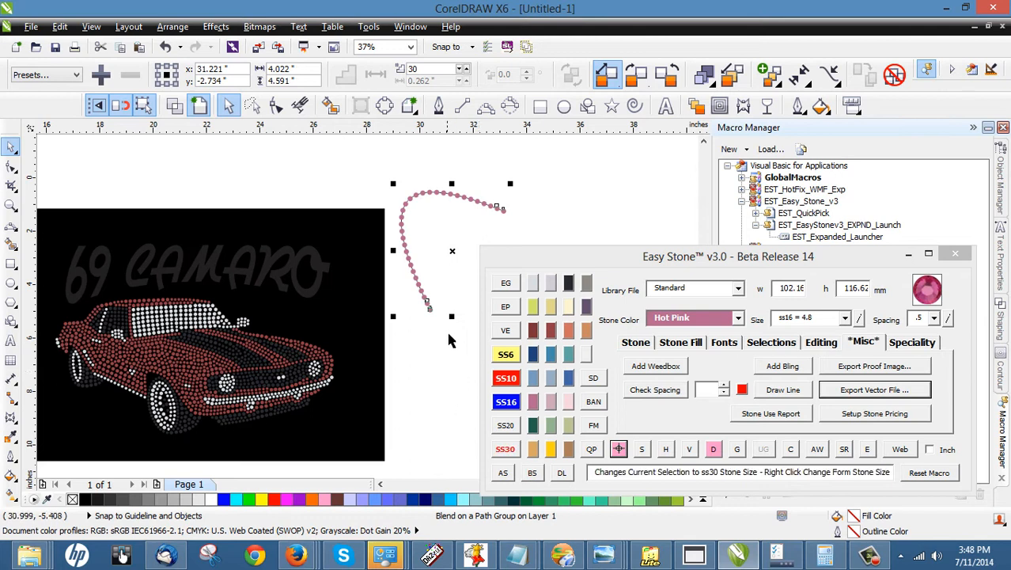
{"action": "left_click", "coordinate": [443, 302]}
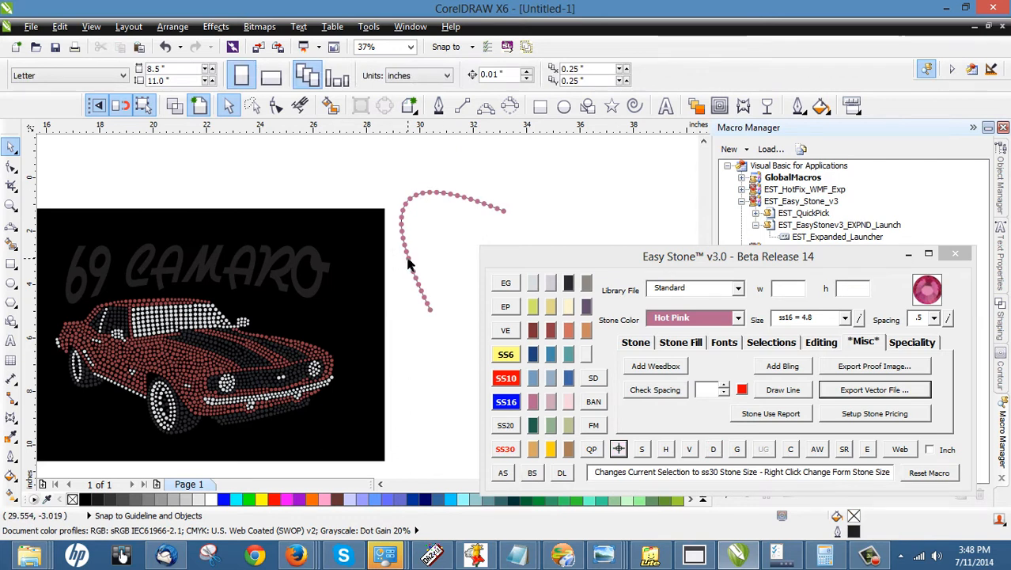
{"action": "left_click", "coordinate": [413, 264]}
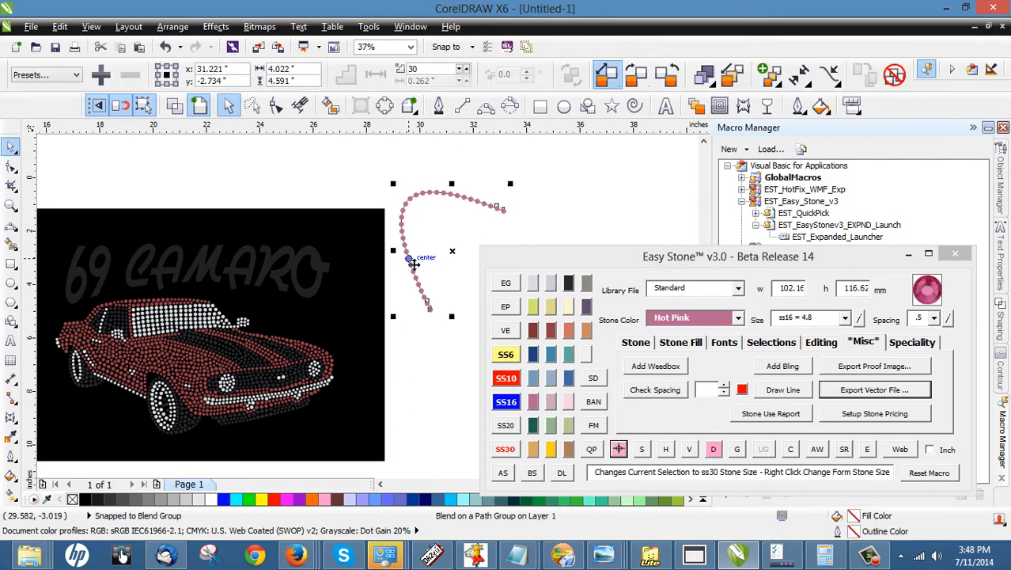
{"action": "left_click", "coordinate": [532, 469]}
{"action": "left_click", "coordinate": [416, 277]}
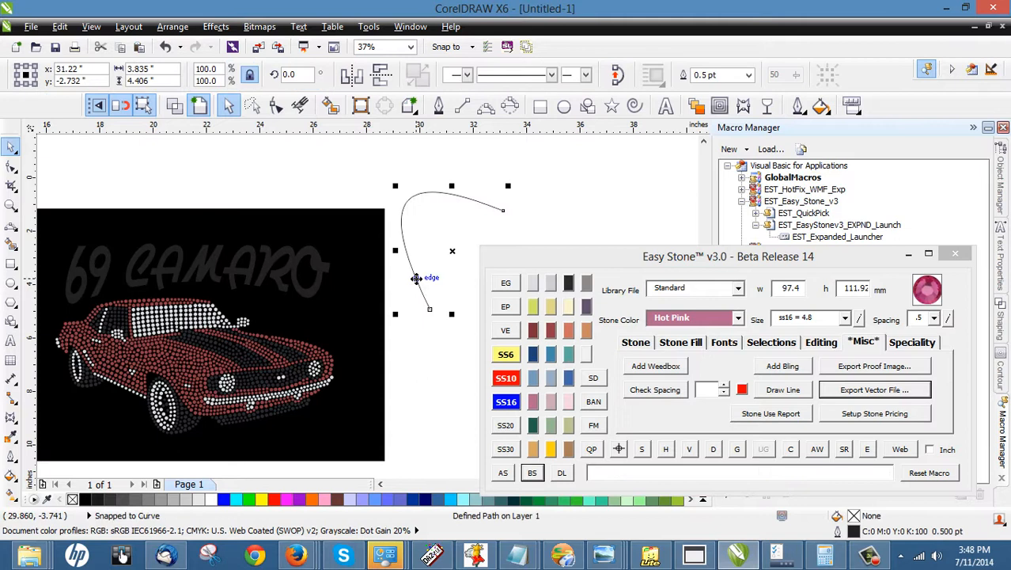
{"action": "left_click", "coordinate": [503, 473]}
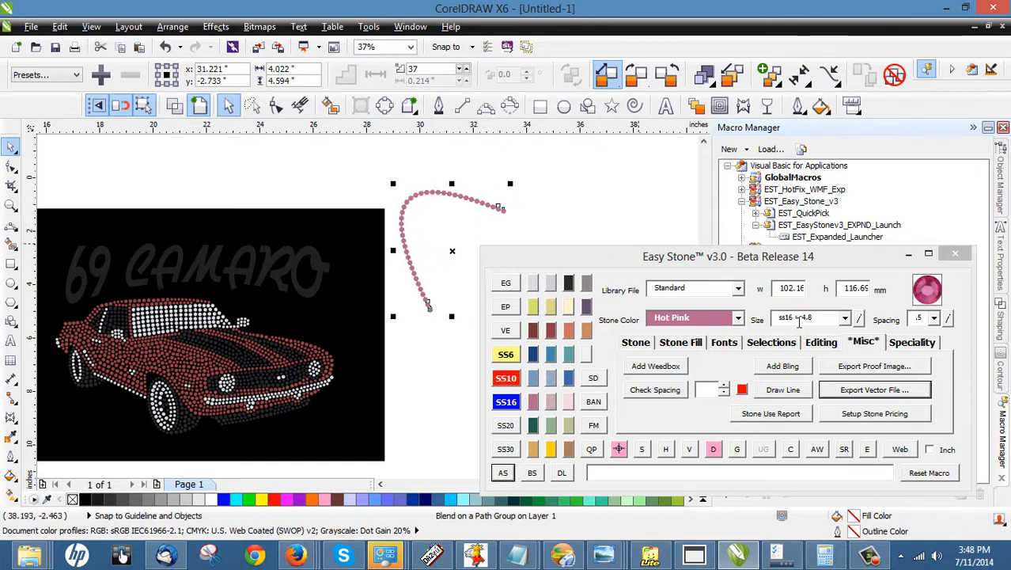
Delete the entire curved stone line beside the car artwork, including its path and end stones.
{"action": "key", "text": "Escape"}
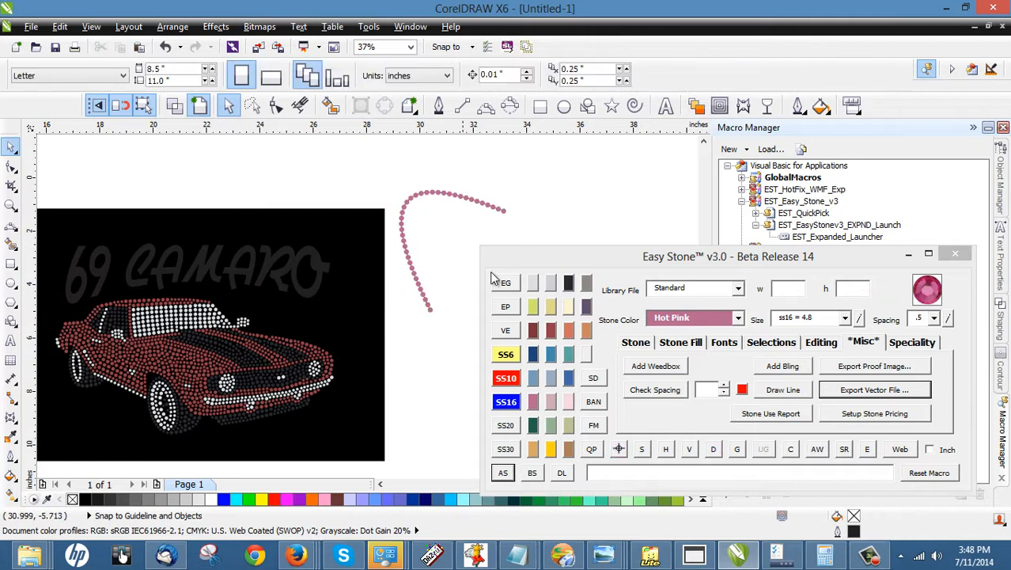
{"action": "left_click_drag", "start_coordinate": [572, 169], "coordinate": [394, 354]}
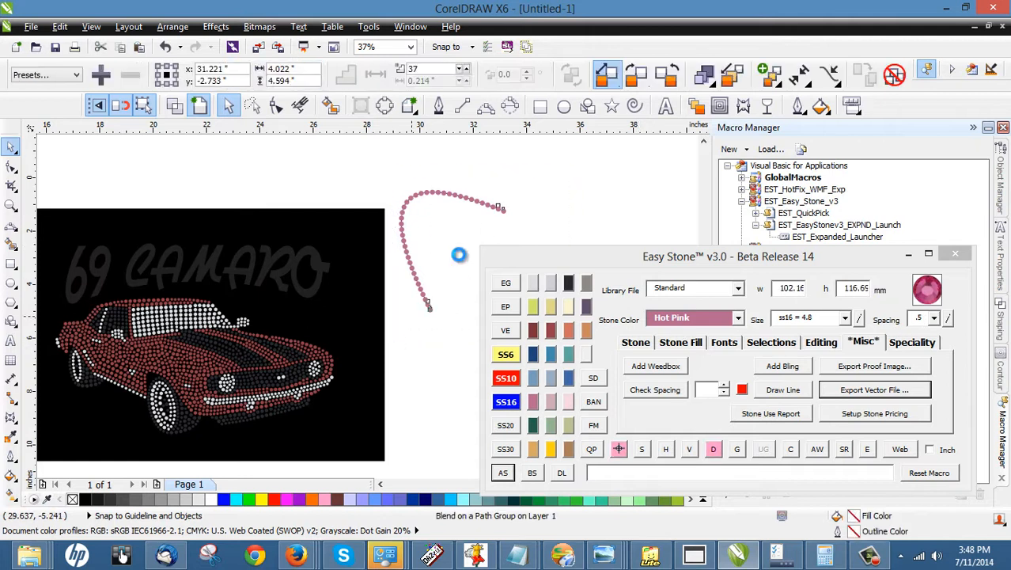
{"action": "key", "text": "Delete"}
Drop two Hot Pink ss16 stones diagonally apart on the blank area beside the car and fill the line between them with stones.
{"action": "right_click", "coordinate": [503, 472]}
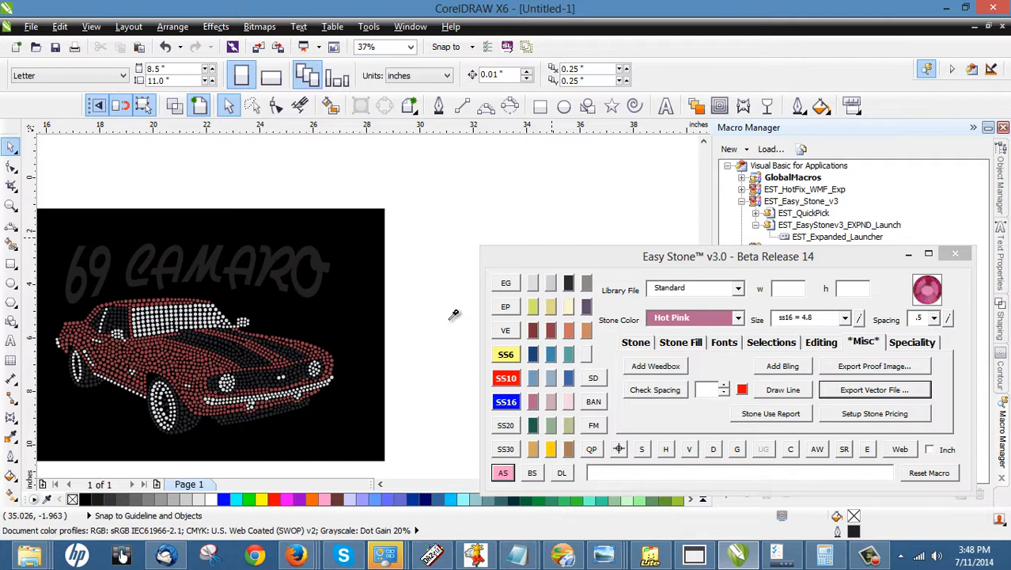
{"action": "left_click", "coordinate": [440, 307]}
{"action": "left_click", "coordinate": [551, 178]}
{"action": "left_click_drag", "start_coordinate": [582, 173], "coordinate": [417, 342]}
{"action": "left_click", "coordinate": [503, 474]}
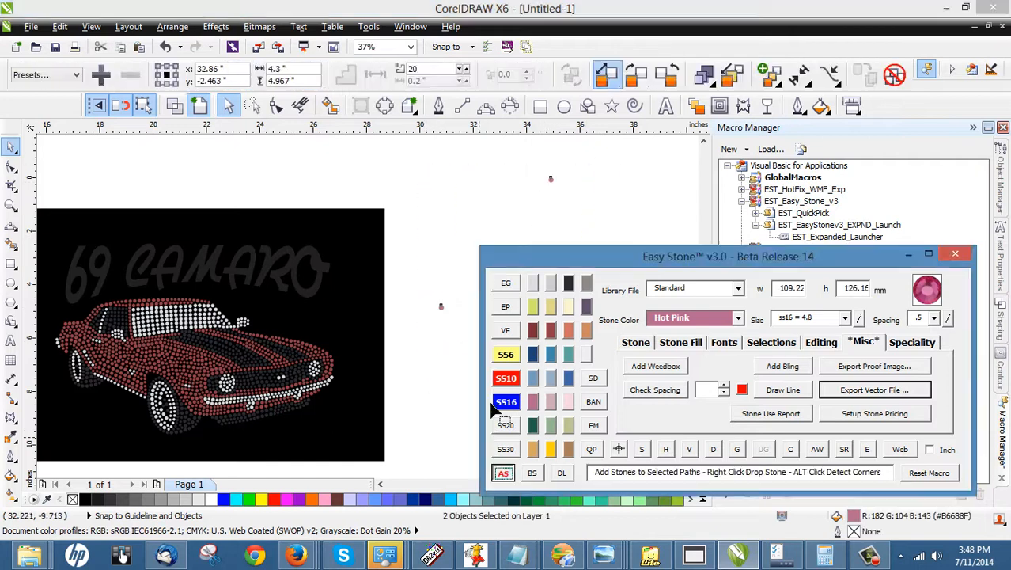
Bend the new diagonal stone line into a wide arch bulging toward the car artwork and deselect it.
{"action": "left_click_drag", "start_coordinate": [468, 279], "coordinate": [427, 212]}
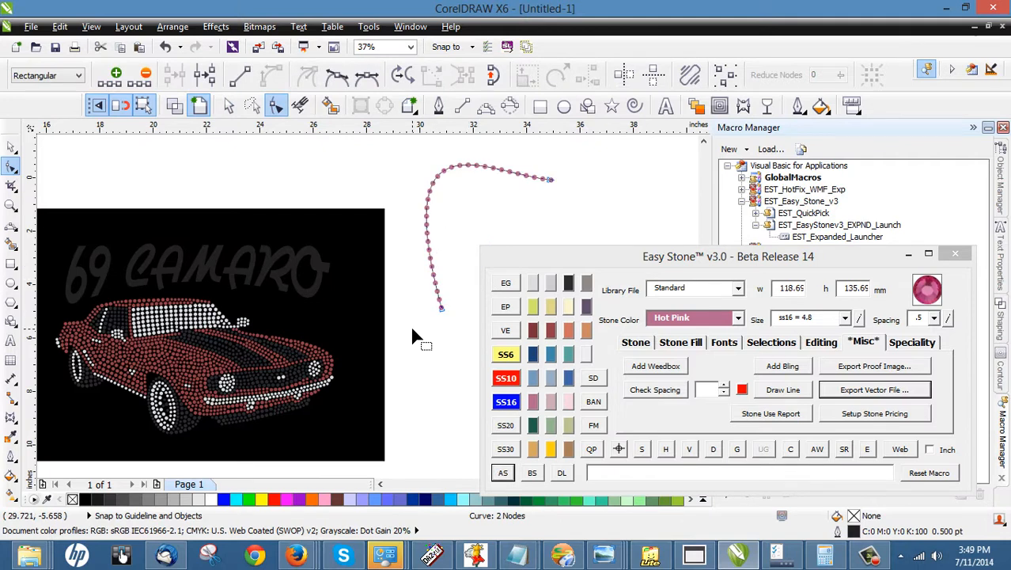
{"action": "key", "text": "space"}
{"action": "left_click", "coordinate": [410, 324]}
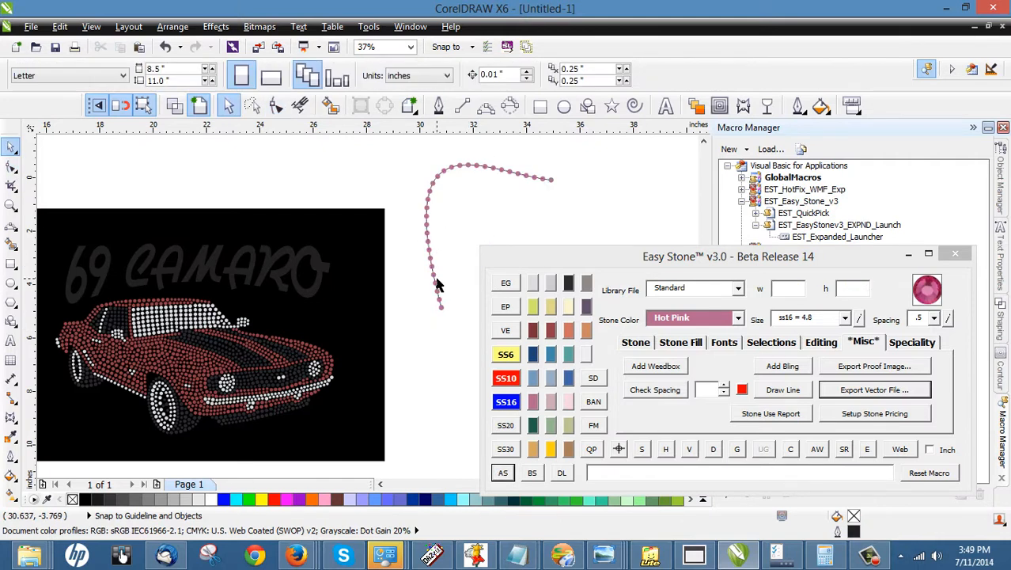
Remove the stretched stones from the arch and add fresh Hot Pink ss16 stones along its path at .5 spacing.
{"action": "left_click", "coordinate": [436, 277]}
{"action": "left_click", "coordinate": [448, 245]}
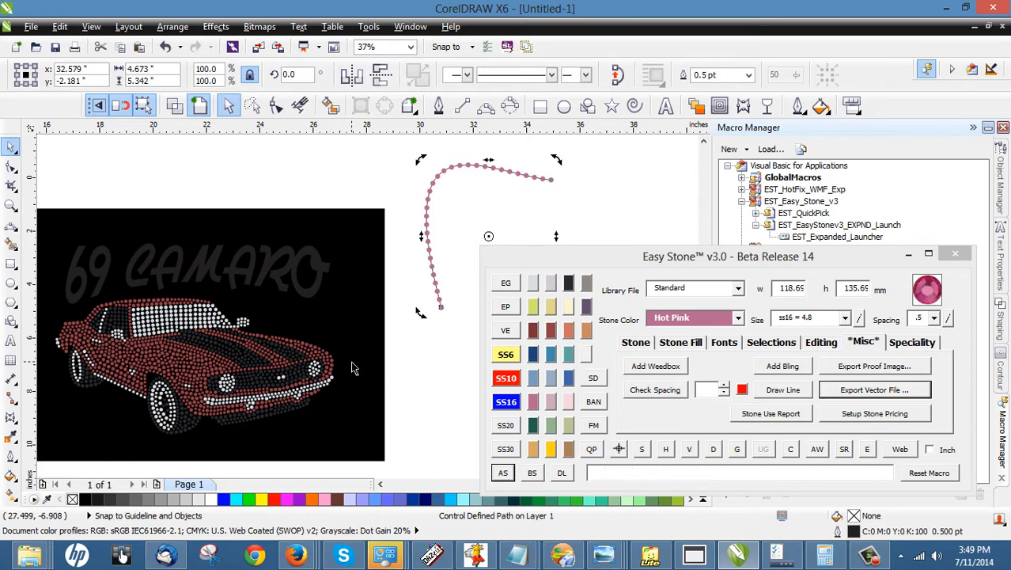
{"action": "left_click", "coordinate": [423, 360]}
{"action": "left_click", "coordinate": [427, 231]}
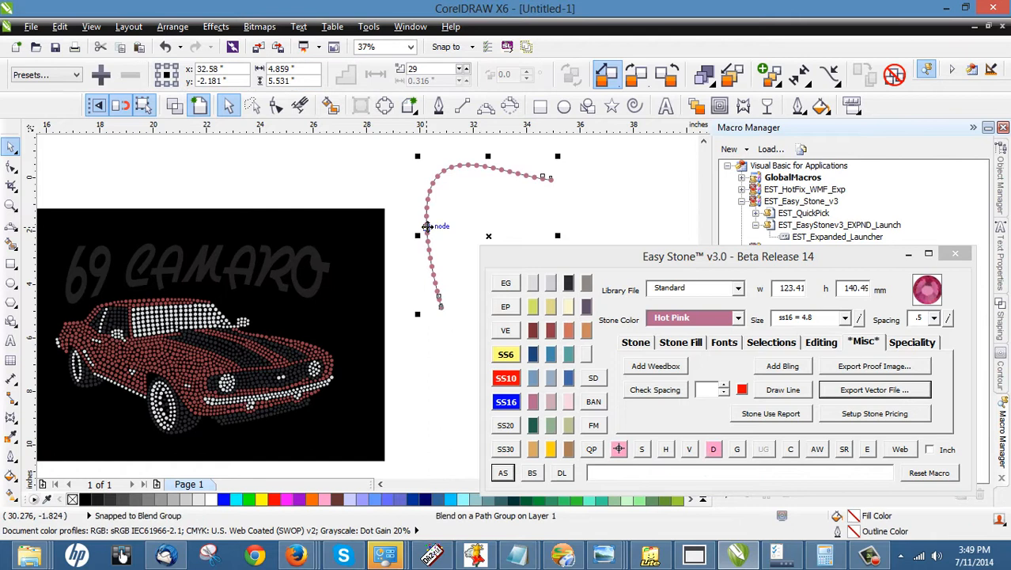
{"action": "left_click", "coordinate": [532, 474]}
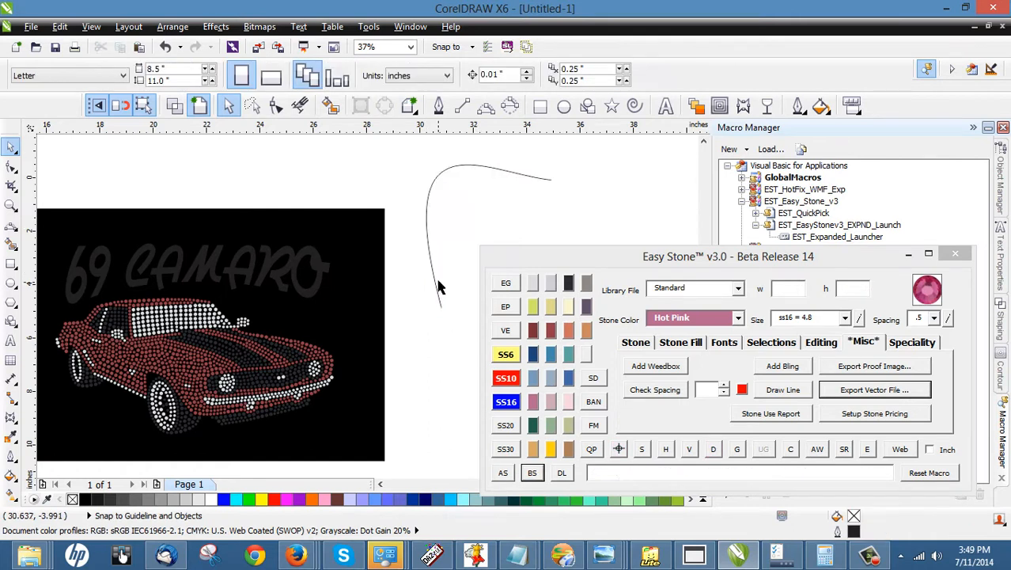
{"action": "left_click", "coordinate": [435, 284]}
{"action": "left_click", "coordinate": [504, 472]}
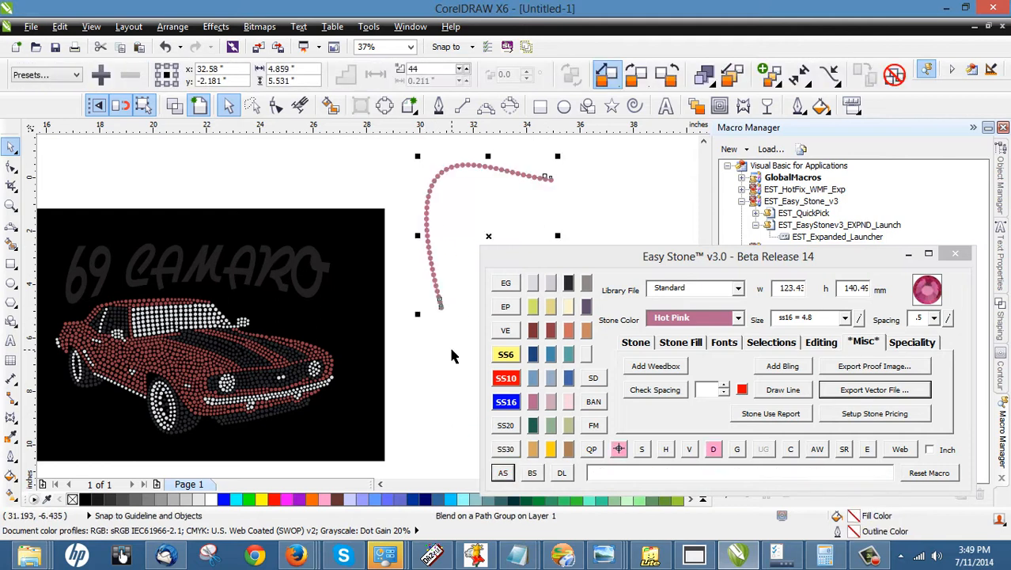
Reduce the arch's stone blend to 35 steps so the stones are spaced farther apart.
{"action": "left_click", "coordinate": [619, 449]}
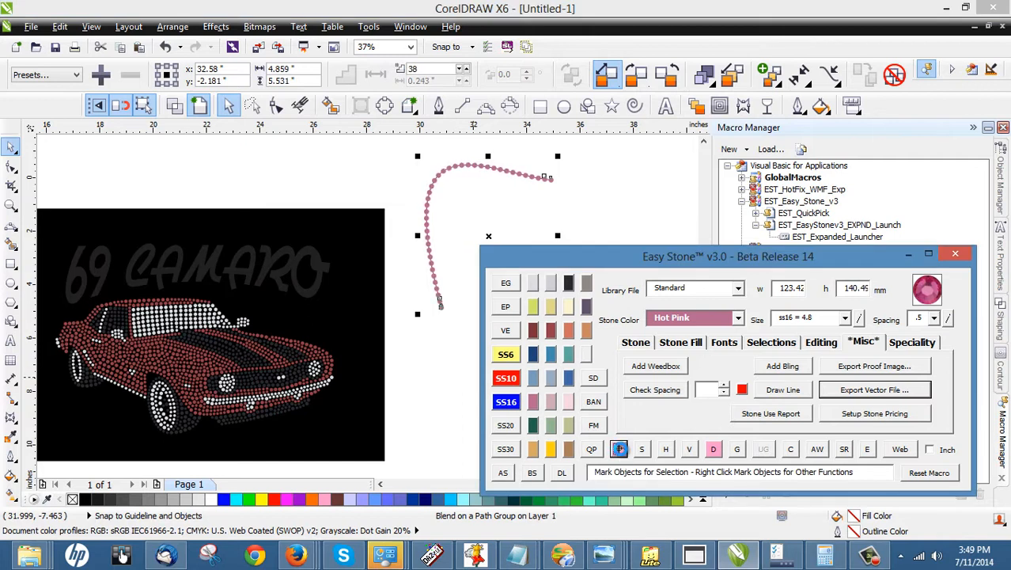
{"action": "left_click", "coordinate": [434, 391]}
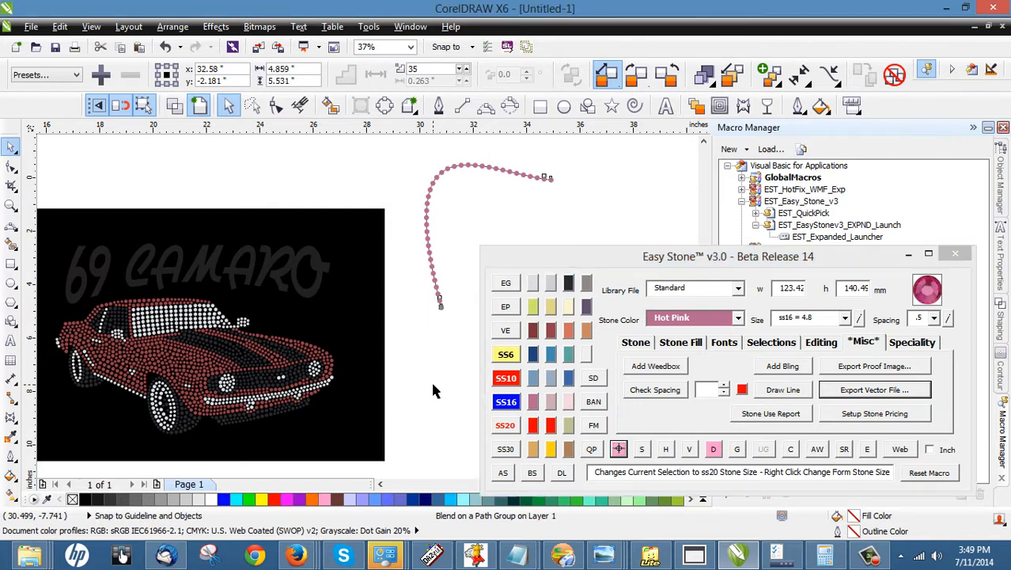
Drop one Hot Pink ss16 stone at each end of the R's stem in the CAMARO lettering.
{"action": "scroll", "coordinate": [249, 269], "scroll_direction": "up", "scroll_amount": 2}
{"action": "scroll", "coordinate": [249, 269], "scroll_direction": "up", "scroll_amount": 2}
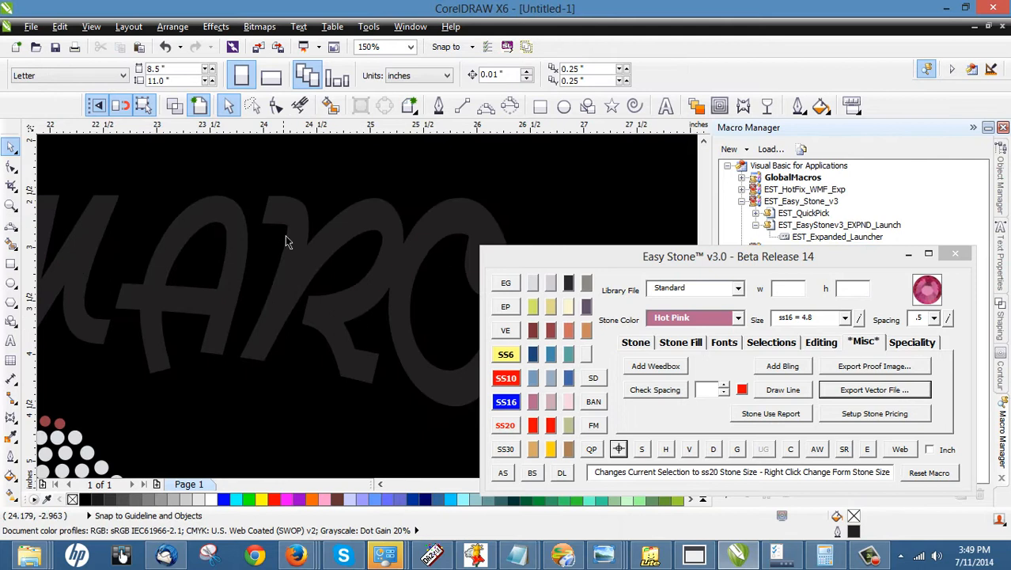
{"action": "left_click", "coordinate": [504, 403]}
{"action": "left_click", "coordinate": [504, 471]}
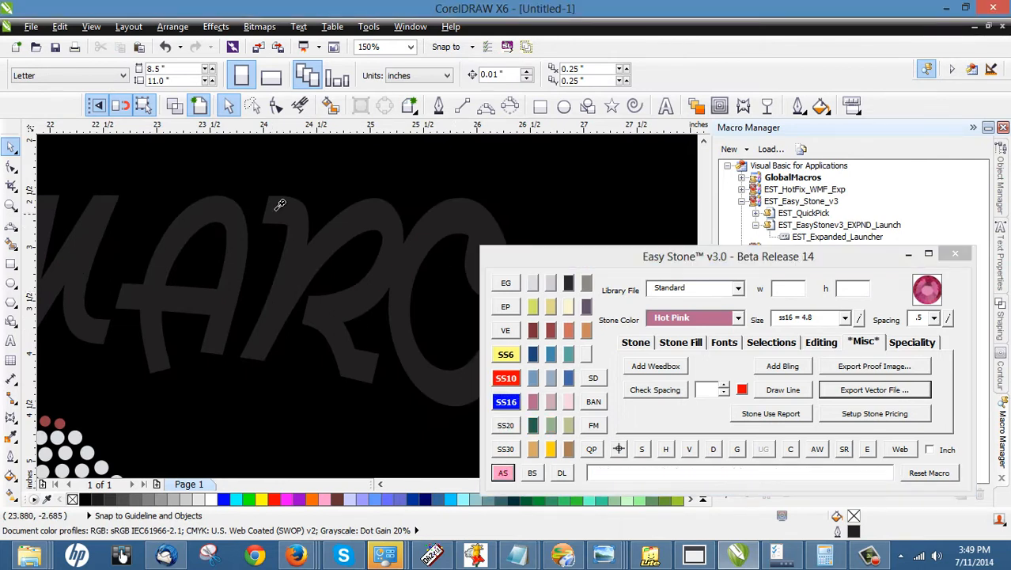
{"action": "left_click", "coordinate": [274, 201]}
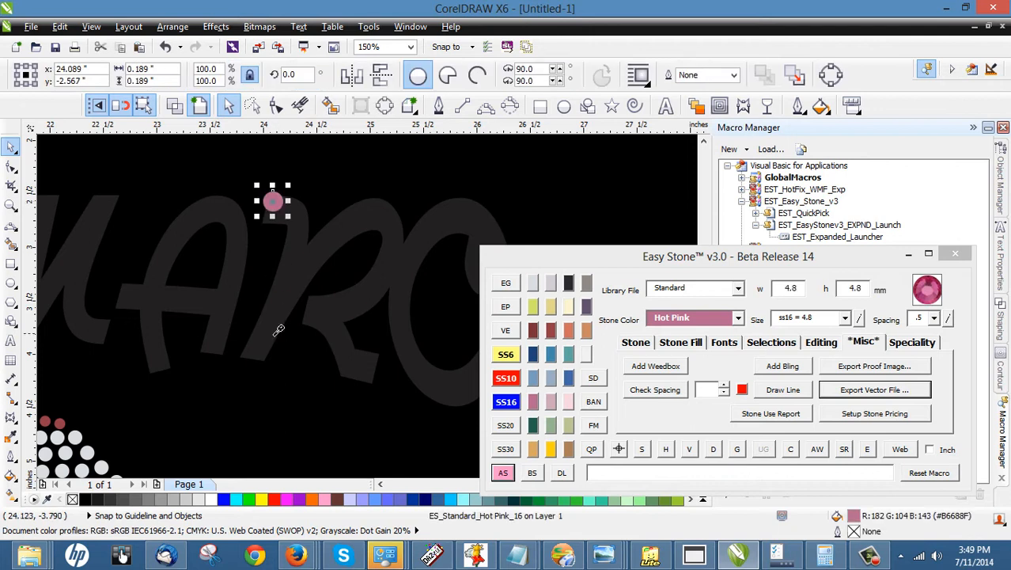
{"action": "left_click", "coordinate": [262, 353]}
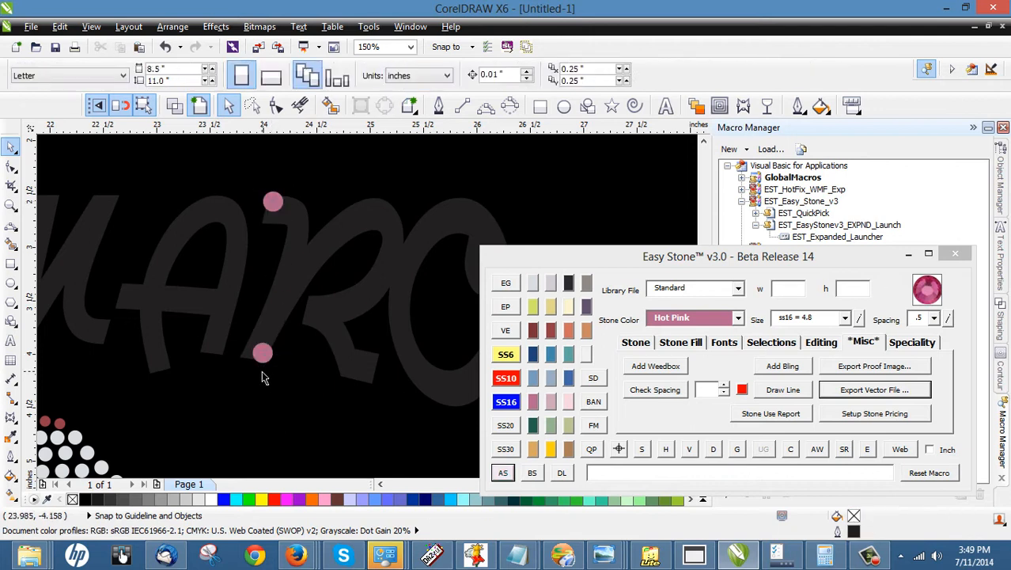
Fill the line between the two stones on the R's stem with Hot Pink ss16 stones.
{"action": "left_click", "coordinate": [263, 360]}
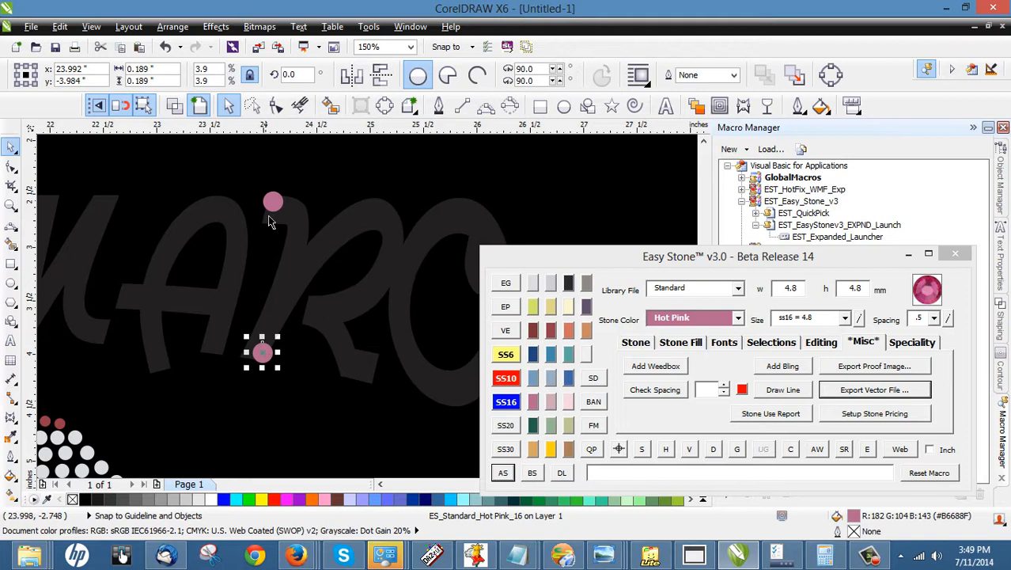
{"action": "left_click", "coordinate": [271, 205], "text": "shift"}
{"action": "left_click", "coordinate": [503, 472]}
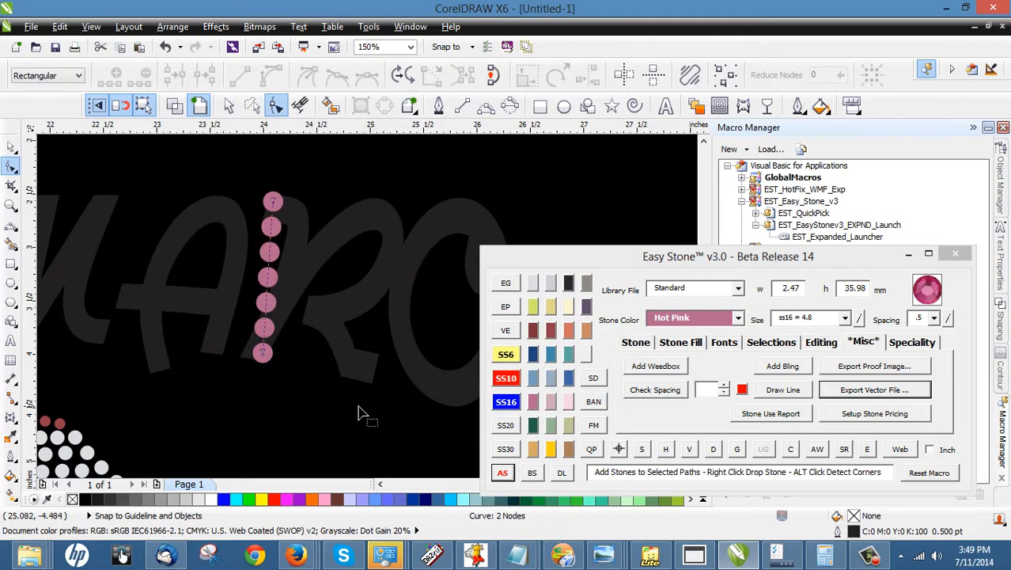
Bend the stone line to follow the R's curved stem and increase its stone blend to 6 steps.
{"action": "left_click_drag", "start_coordinate": [269, 284], "coordinate": [313, 253]}
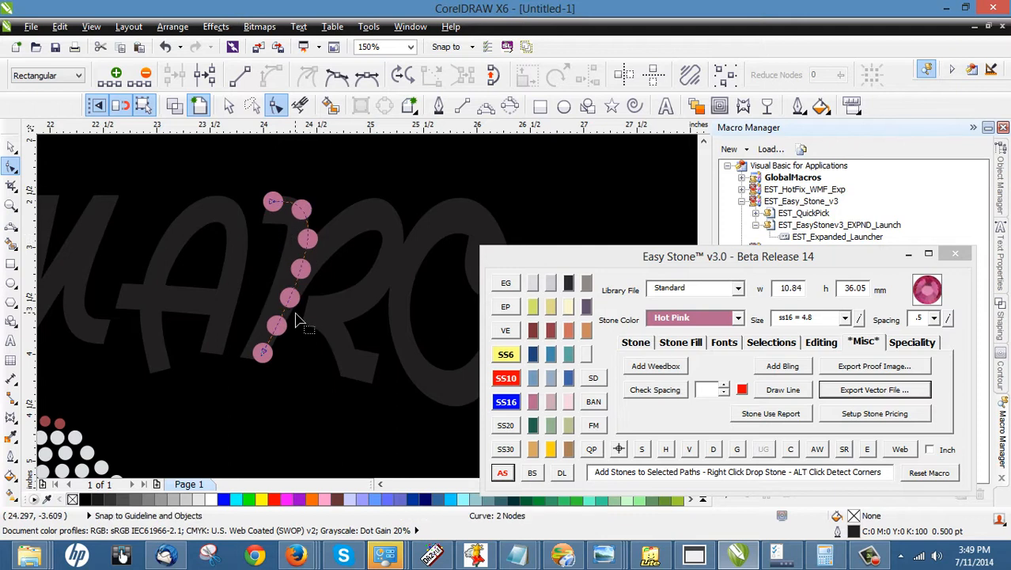
{"action": "key", "text": "space"}
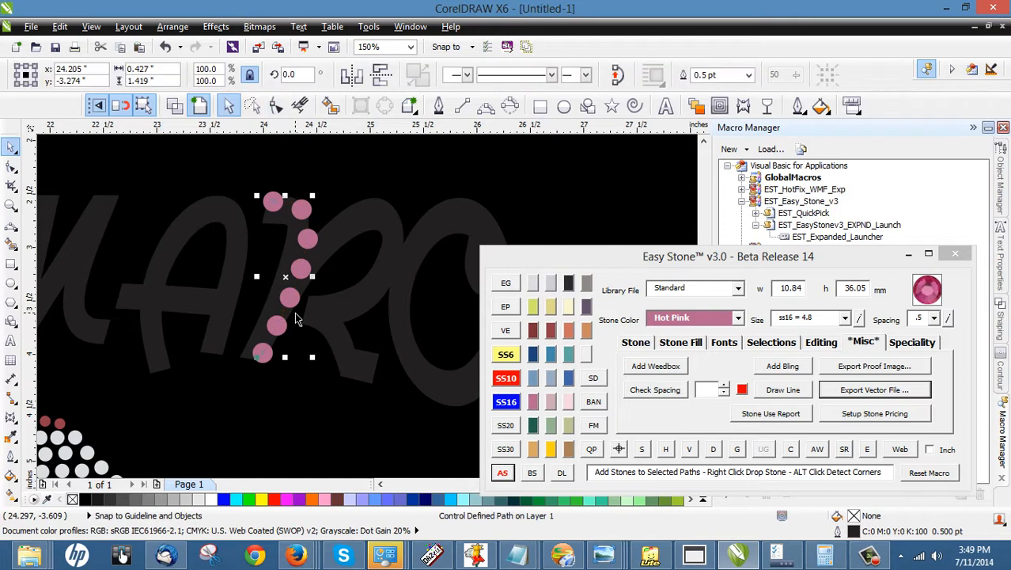
{"action": "left_click", "coordinate": [310, 275]}
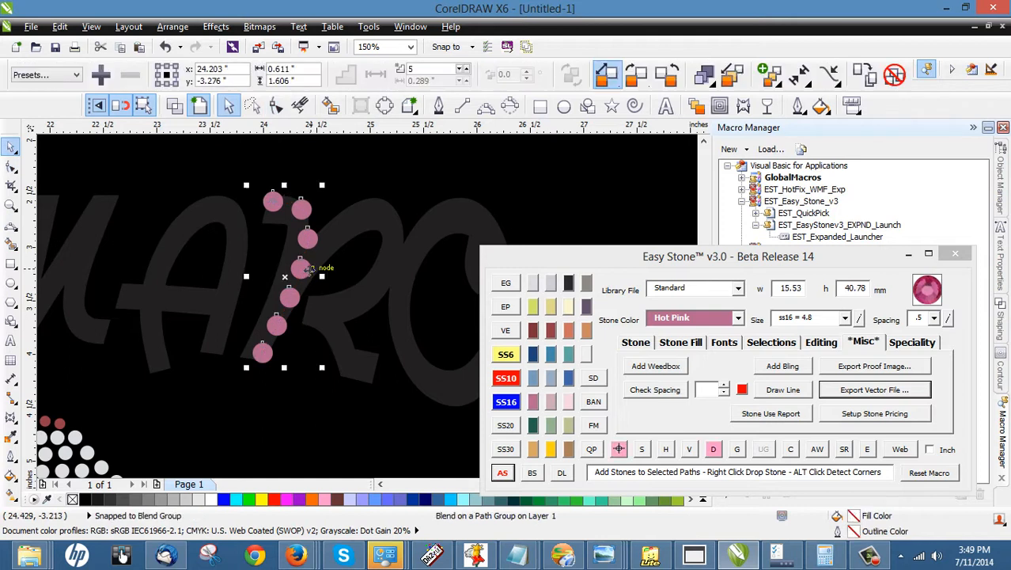
{"action": "left_click", "coordinate": [618, 449]}
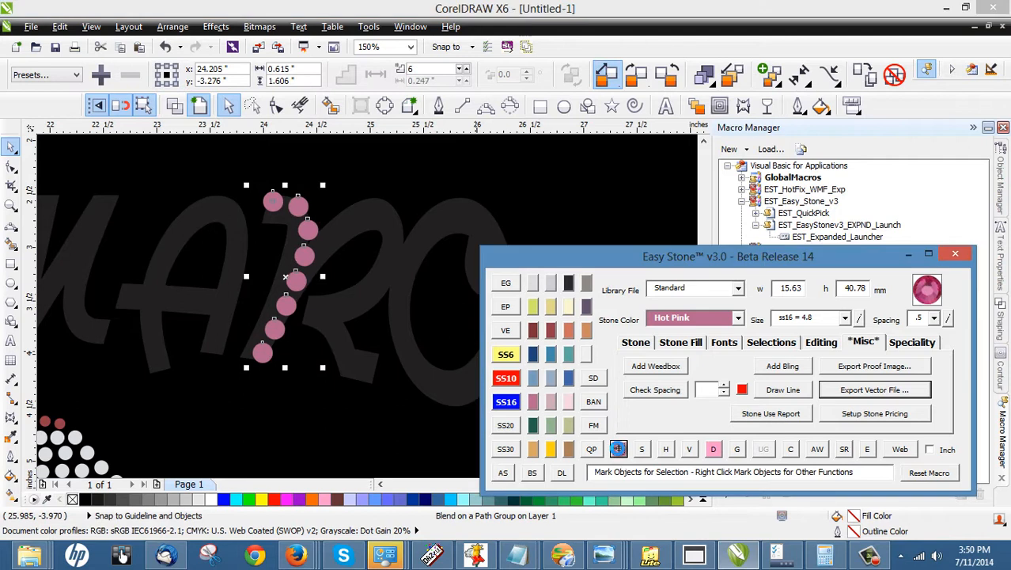
Increase the R stem's stone blend to 7 steps and return it to 6 steps.
{"action": "left_click", "coordinate": [618, 450]}
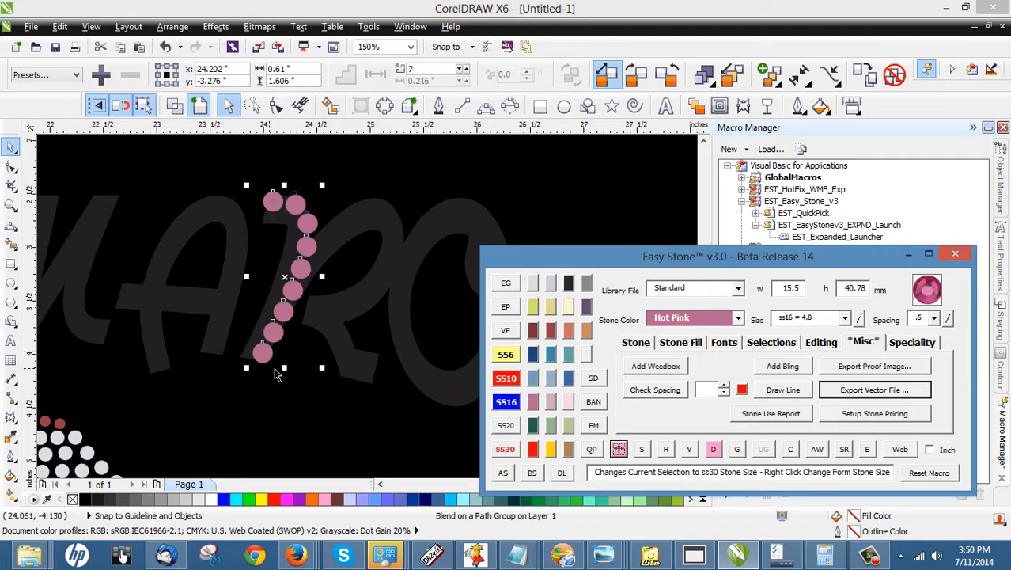
{"action": "right_click", "coordinate": [620, 449]}
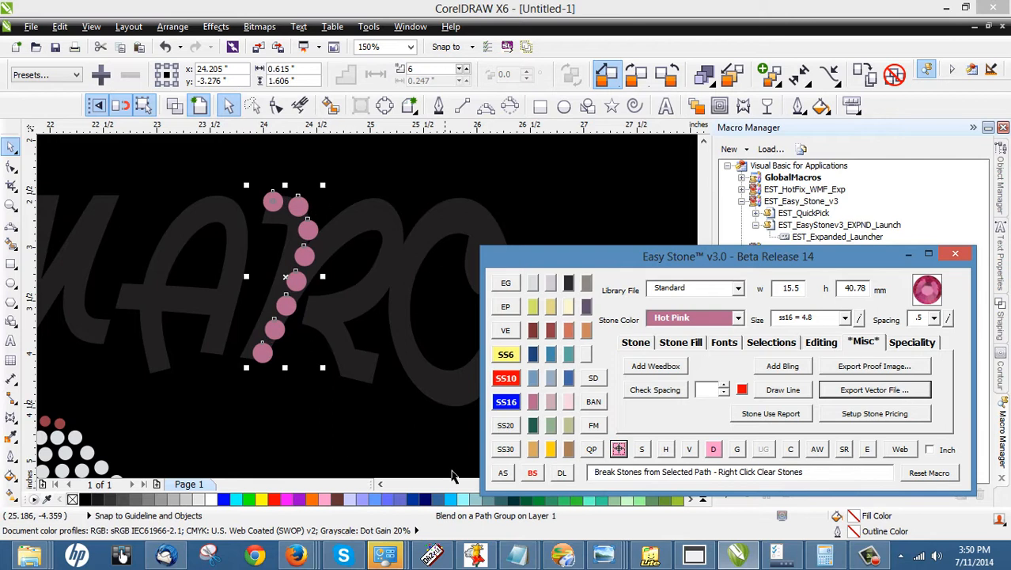
{"action": "left_click", "coordinate": [338, 445]}
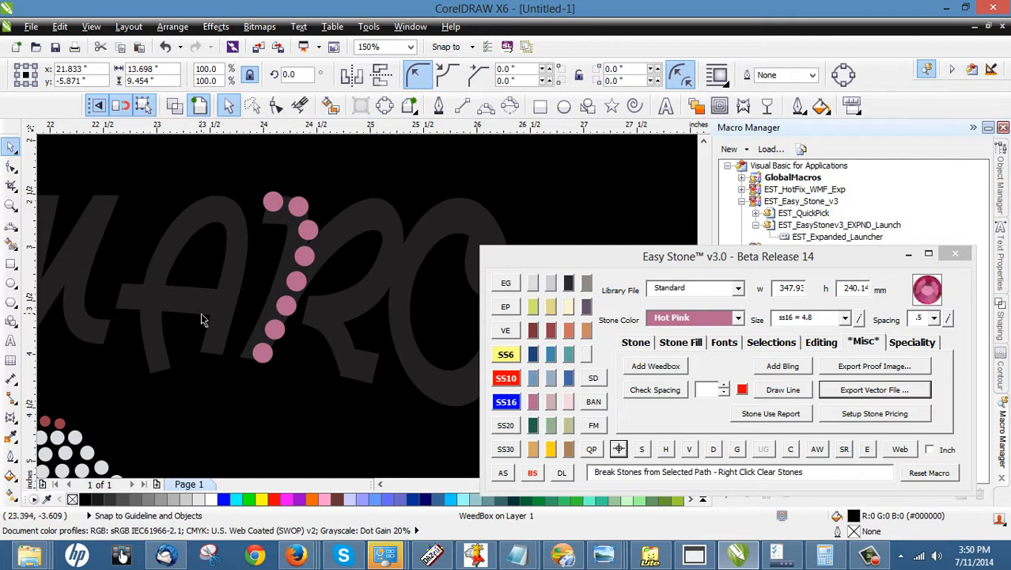
Drop one Hot Pink ss16 stone at each foot of the A before the R in the CAMARO lettering.
{"action": "left_click", "coordinate": [502, 472]}
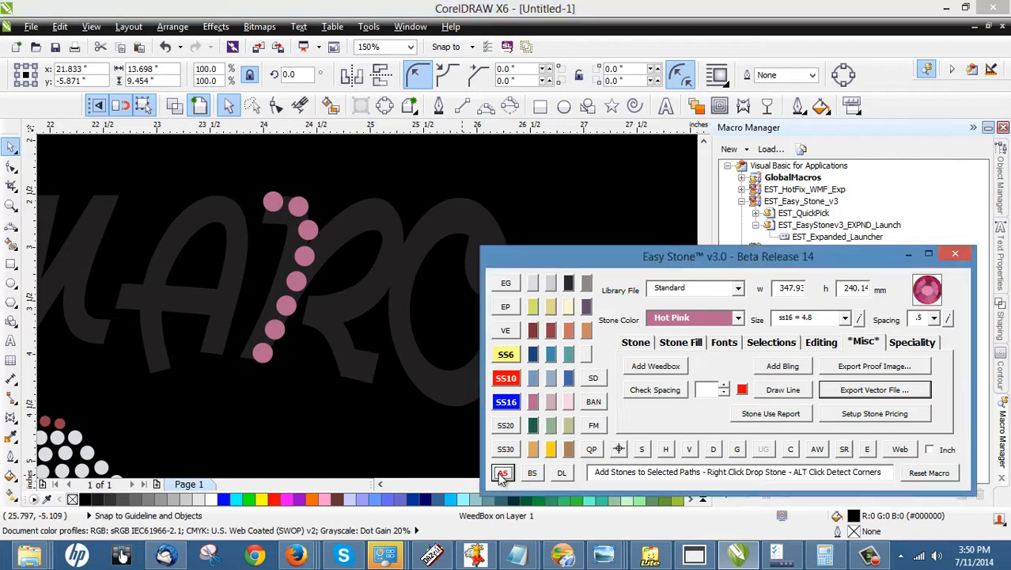
{"action": "left_click", "coordinate": [156, 366]}
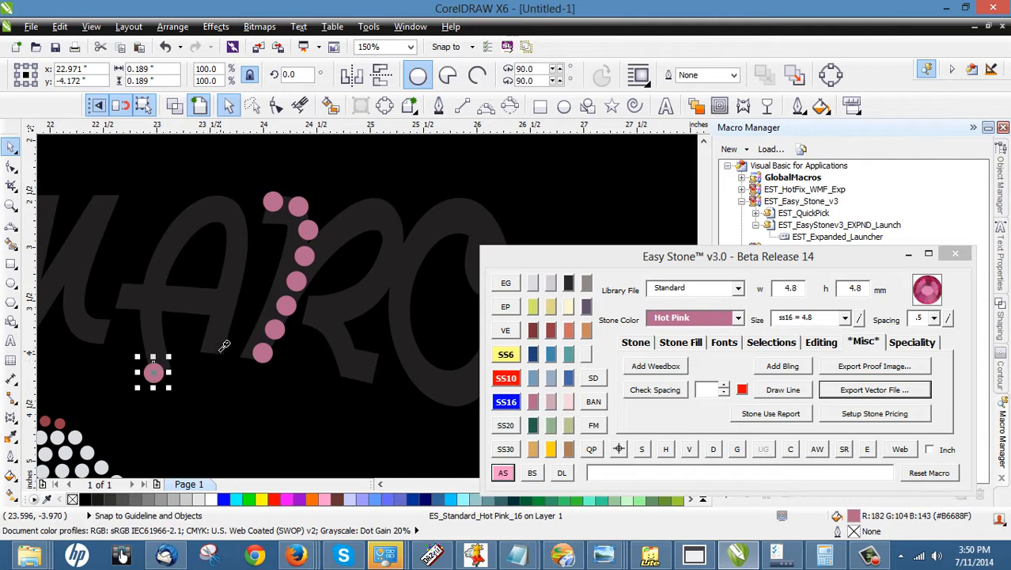
{"action": "left_click", "coordinate": [222, 346]}
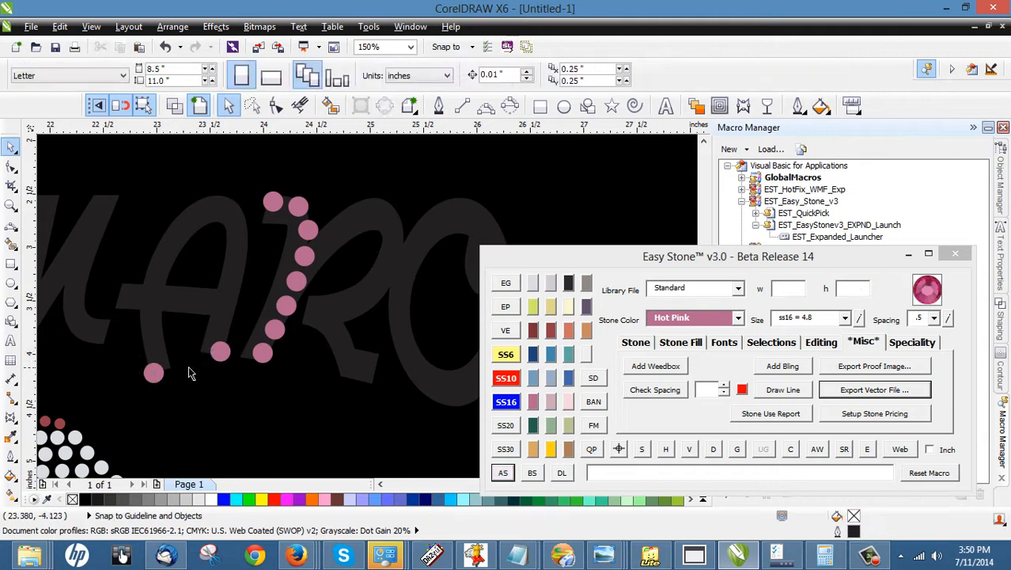
Fill the line between the two stones at the A's feet with Hot Pink ss16 stones.
{"action": "left_click", "coordinate": [160, 376]}
{"action": "left_click", "coordinate": [221, 361], "text": "shift"}
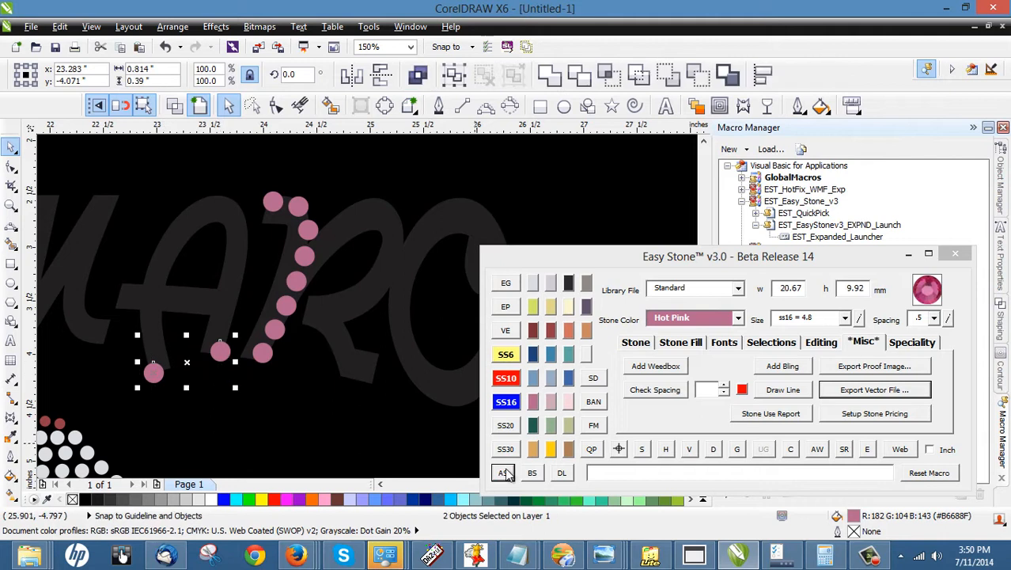
{"action": "left_click", "coordinate": [504, 474]}
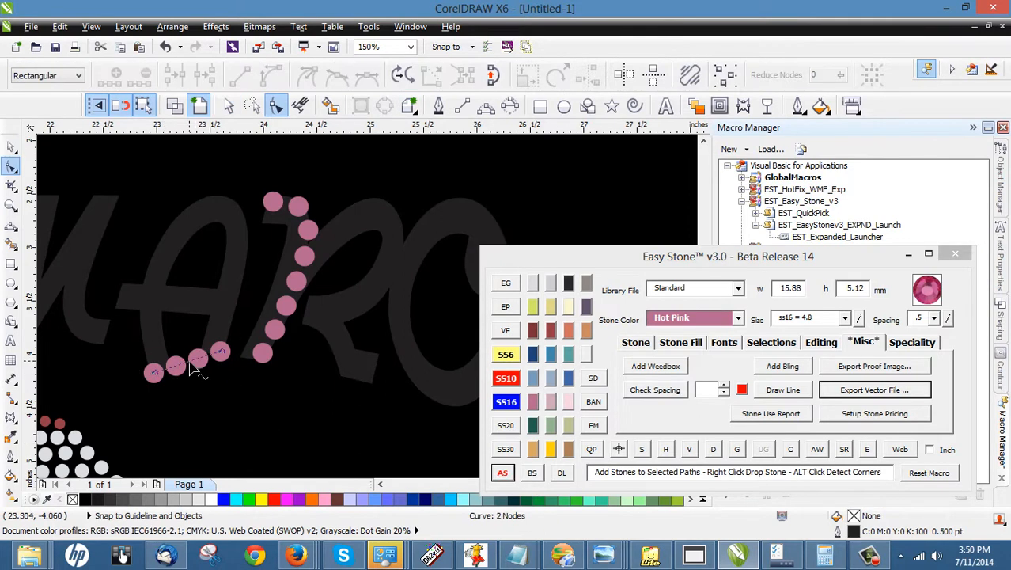
Bend the stone line into a tall arch that follows both legs and the rounded top of the A.
{"action": "left_click_drag", "start_coordinate": [190, 370], "coordinate": [282, 164]}
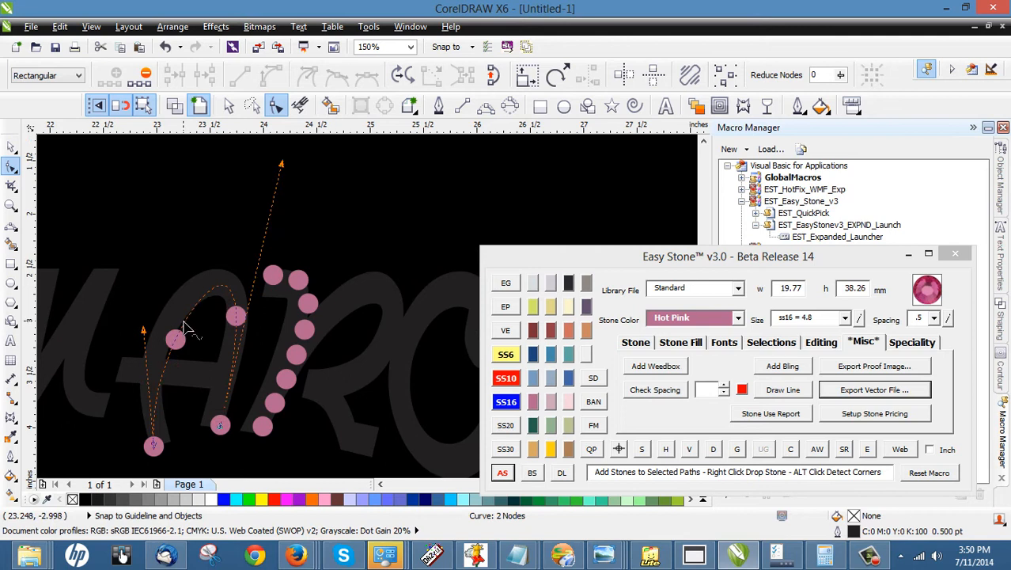
{"action": "left_click", "coordinate": [182, 333]}
{"action": "left_click_drag", "start_coordinate": [182, 332], "coordinate": [138, 347]}
{"action": "left_click_drag", "start_coordinate": [260, 266], "coordinate": [265, 252]}
{"action": "left_click_drag", "start_coordinate": [218, 263], "coordinate": [217, 257]}
{"action": "key", "text": "space"}
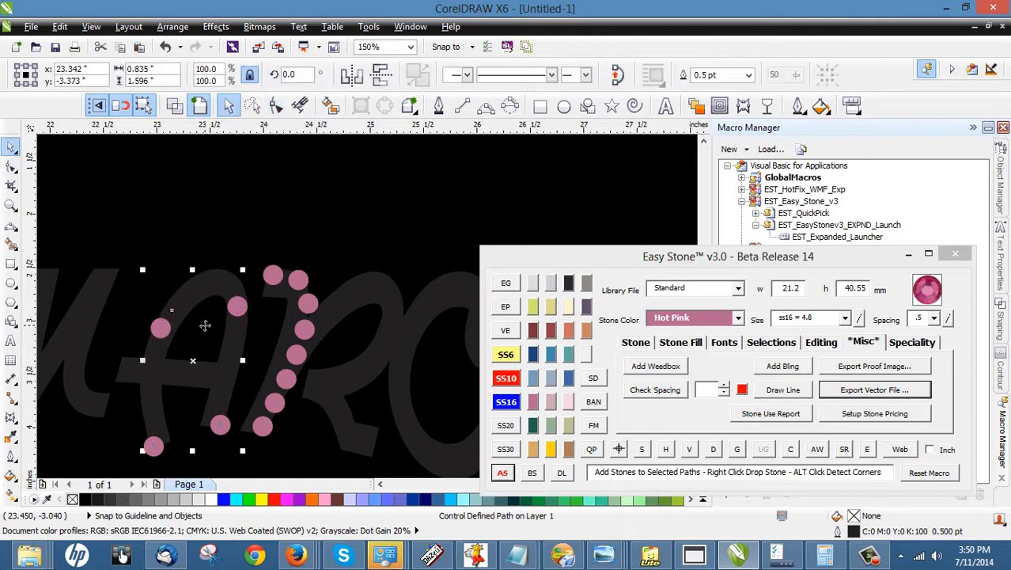
Clear the stones from the A's curved path and refill the path with evenly spaced Hot Pink ss16 stones.
{"action": "left_click", "coordinate": [120, 354]}
{"action": "left_click", "coordinate": [156, 335]}
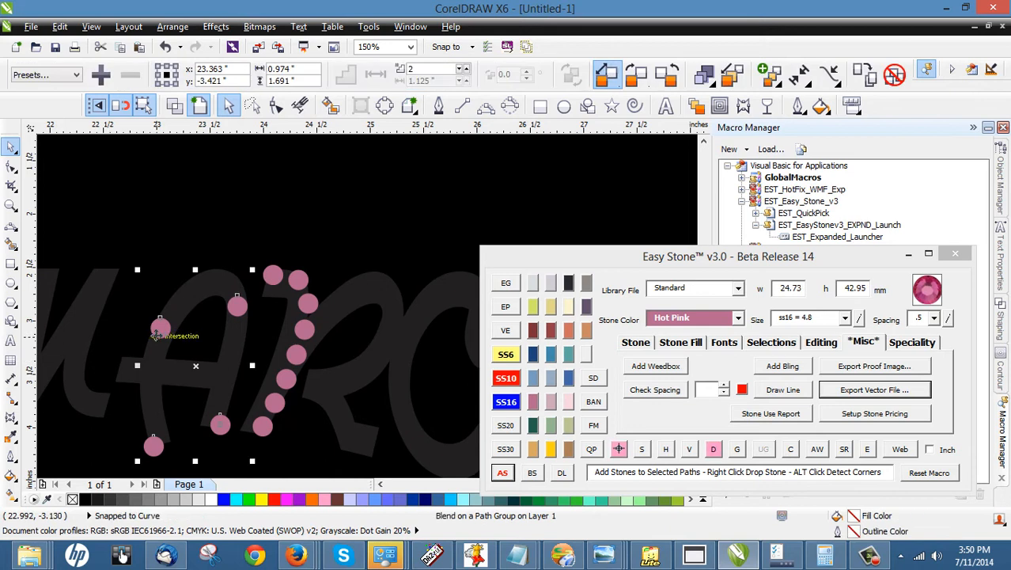
{"action": "left_click", "coordinate": [532, 474]}
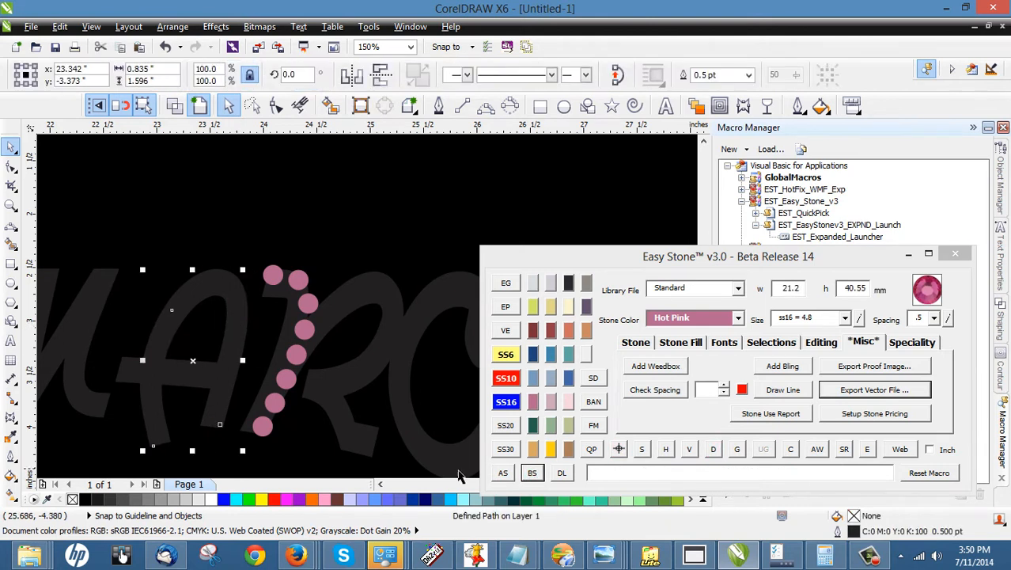
{"action": "left_click", "coordinate": [502, 473]}
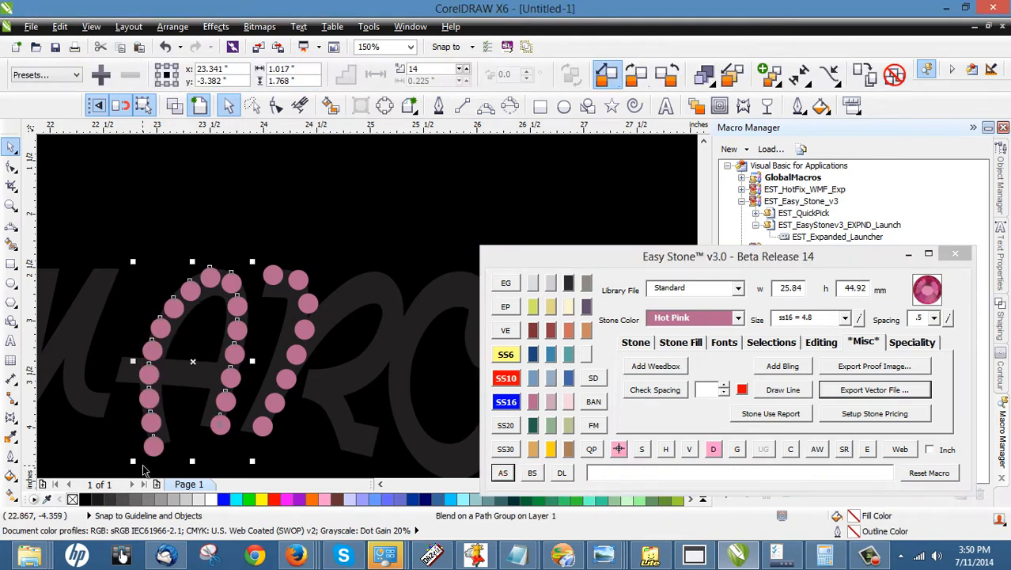
{"action": "left_click", "coordinate": [246, 406]}
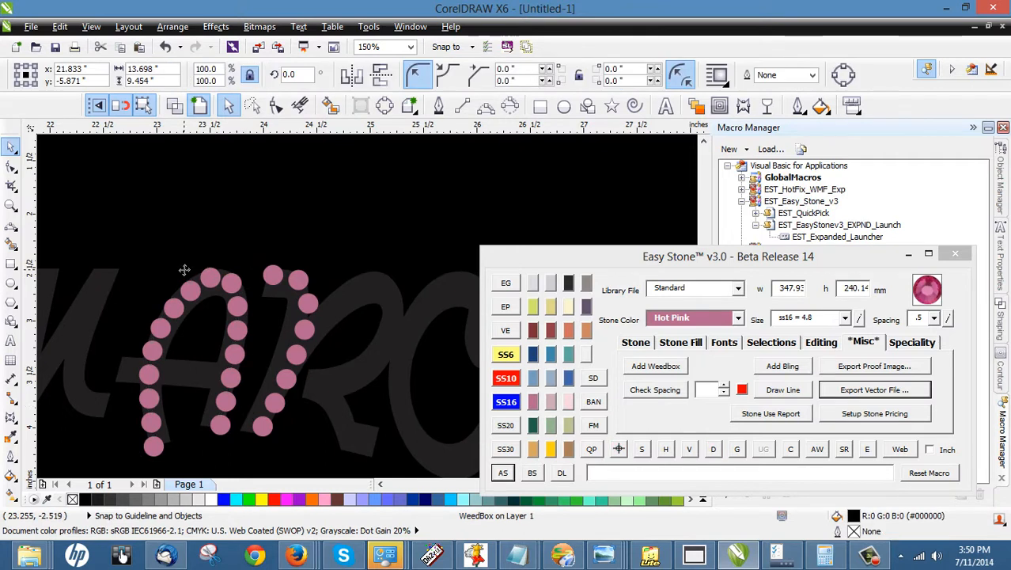
{"action": "scroll", "coordinate": [190, 273], "scroll_direction": "down", "scroll_amount": 2}
{"action": "left_click", "coordinate": [388, 277]}
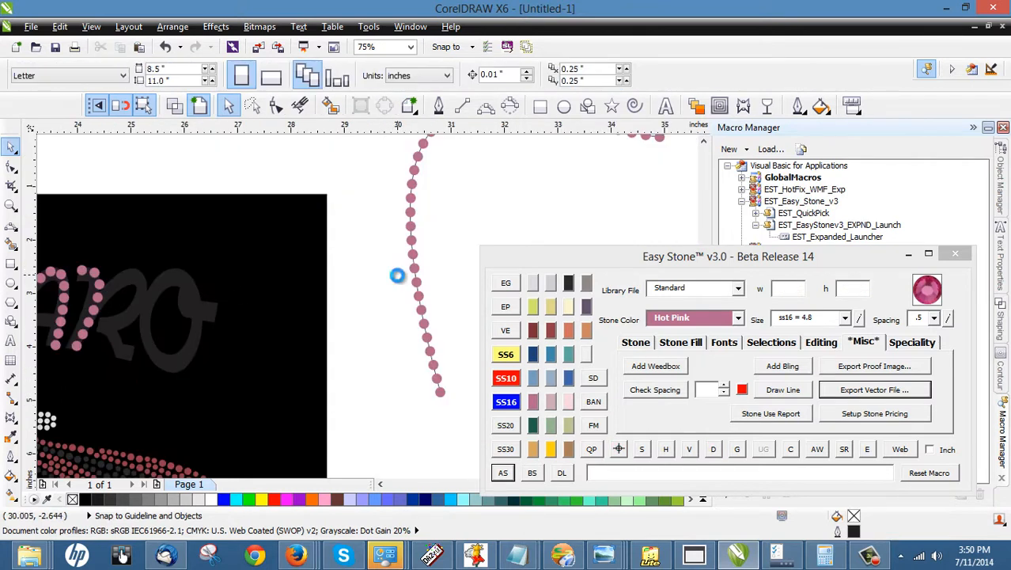
{"action": "scroll", "coordinate": [397, 277], "scroll_direction": "down", "scroll_amount": 2}
{"action": "scroll", "coordinate": [213, 321], "scroll_direction": "up", "scroll_amount": 2}
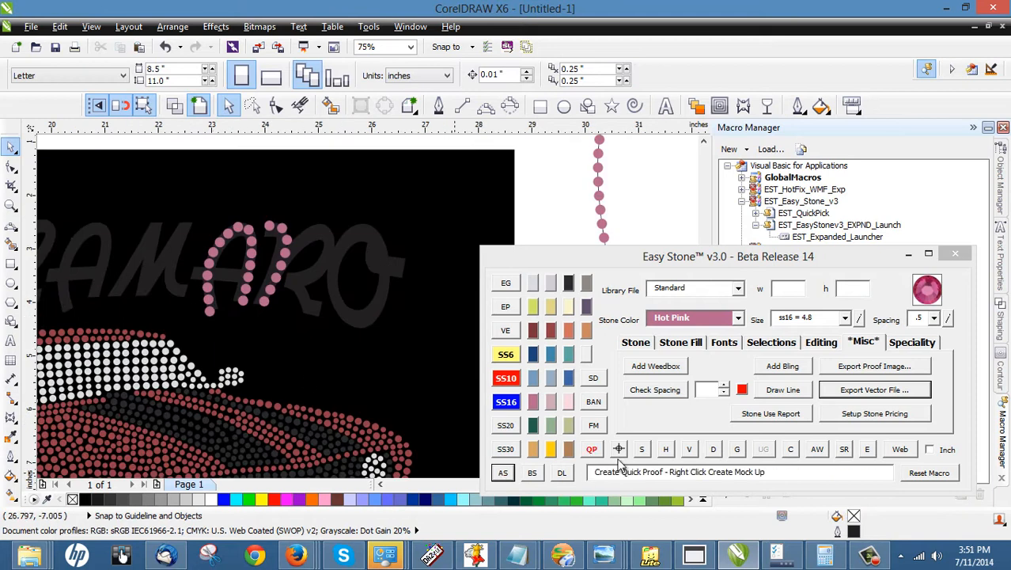
{"action": "left_click", "coordinate": [491, 472]}
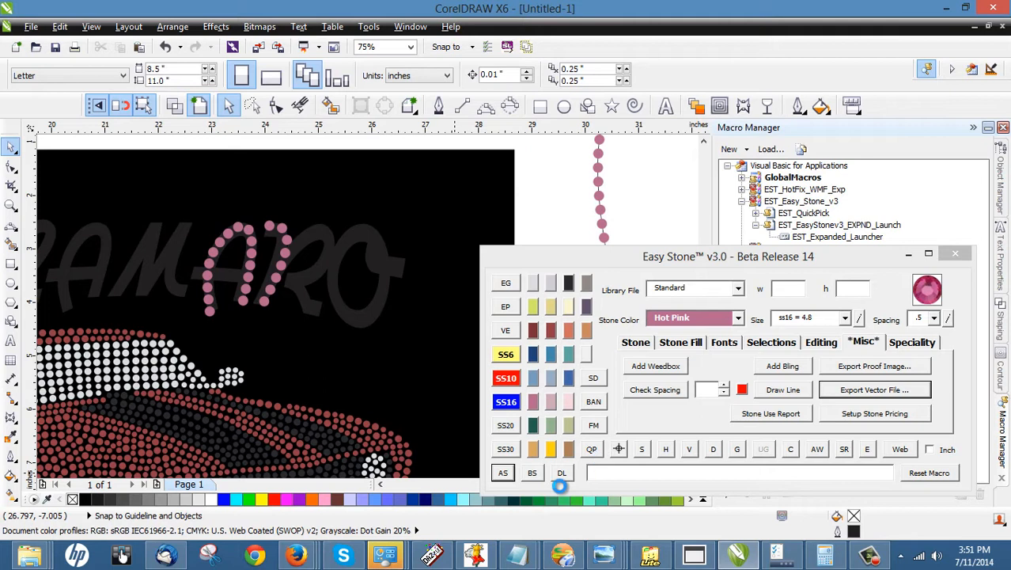